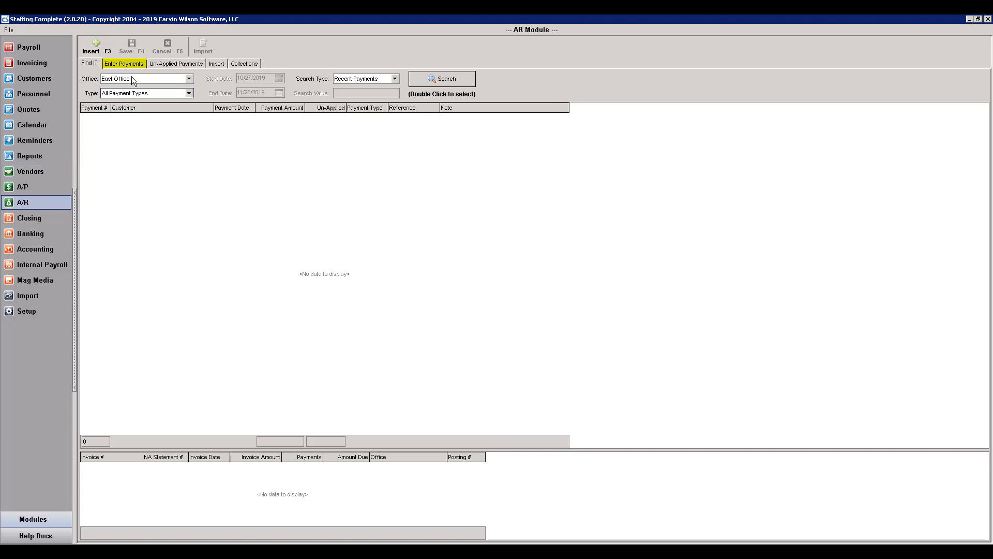
Start a new payment entry, search the customers for "123", and choose 123 Concrete Construction Co
{"action": "left_click", "coordinate": [141, 67]}
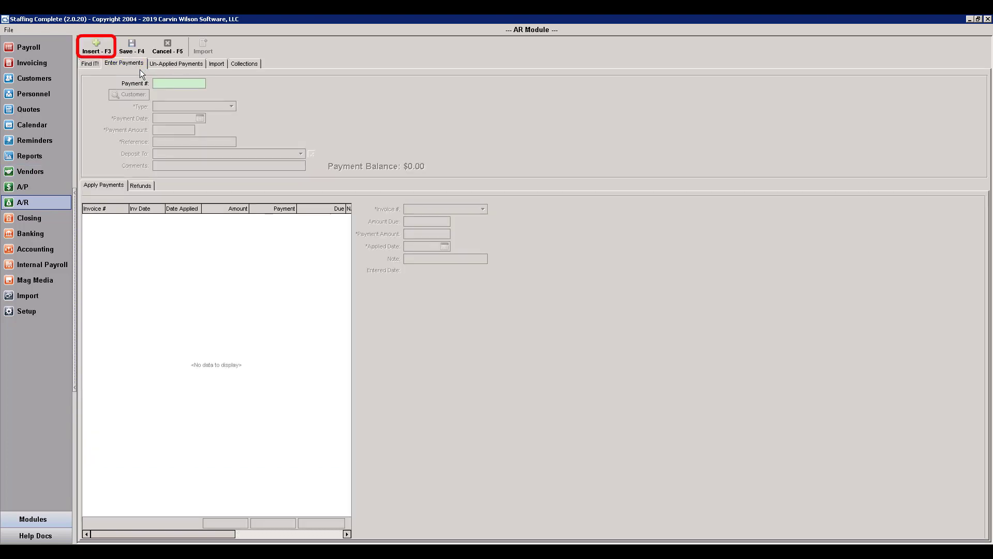
{"action": "left_click", "coordinate": [103, 46]}
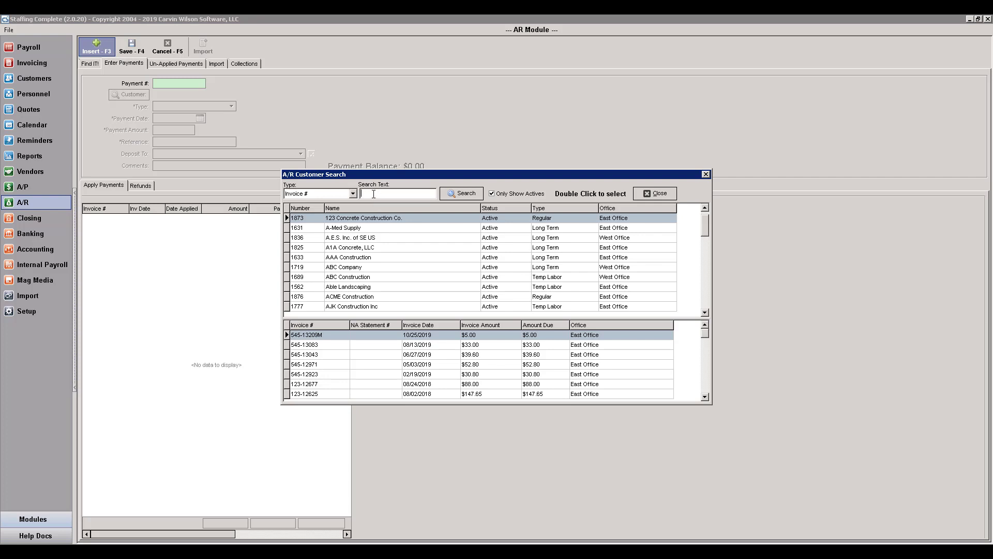
{"action": "type", "text": "123"}
{"action": "left_click", "coordinate": [450, 194]}
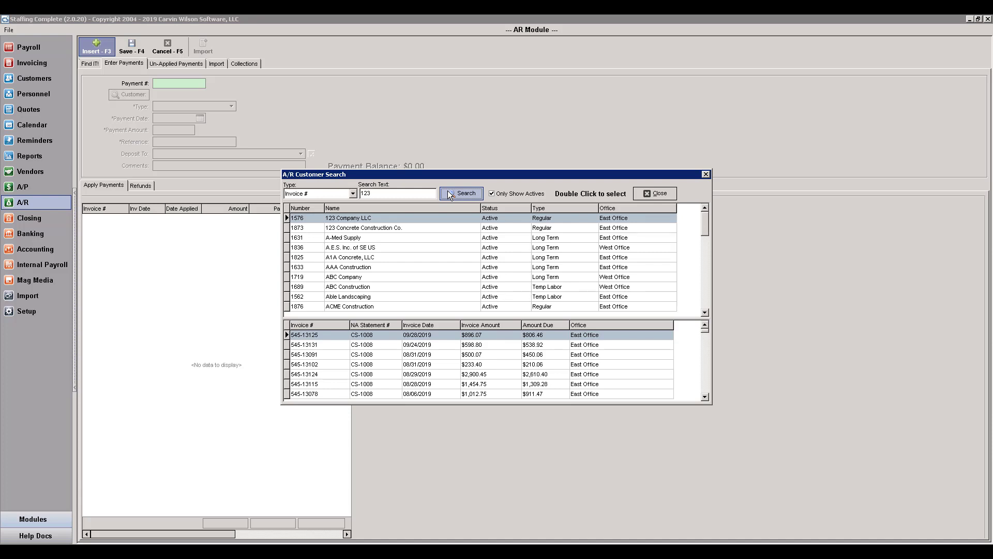
{"action": "double_click", "coordinate": [411, 229]}
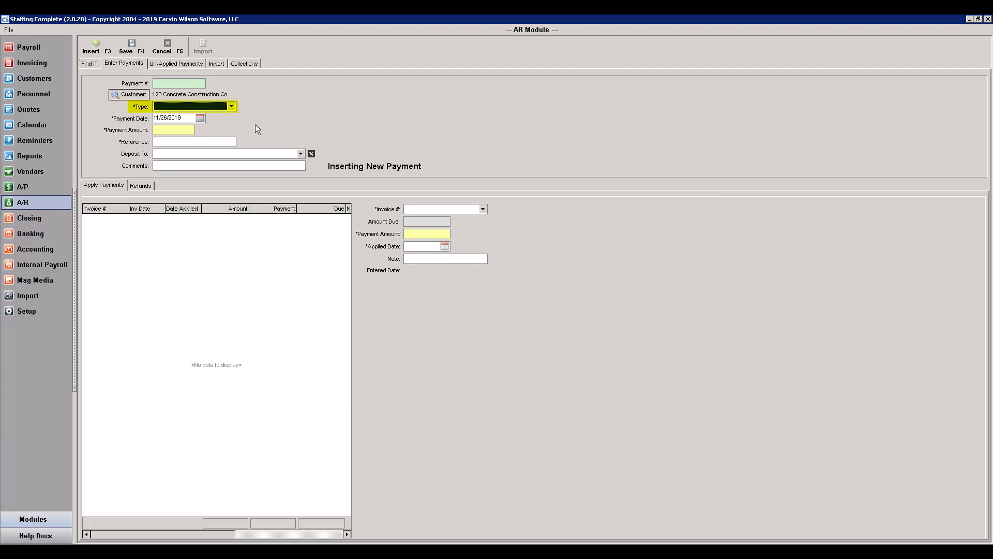
Set the payment type to Check and the payment date to 11/26/2019
{"action": "left_click", "coordinate": [231, 106]}
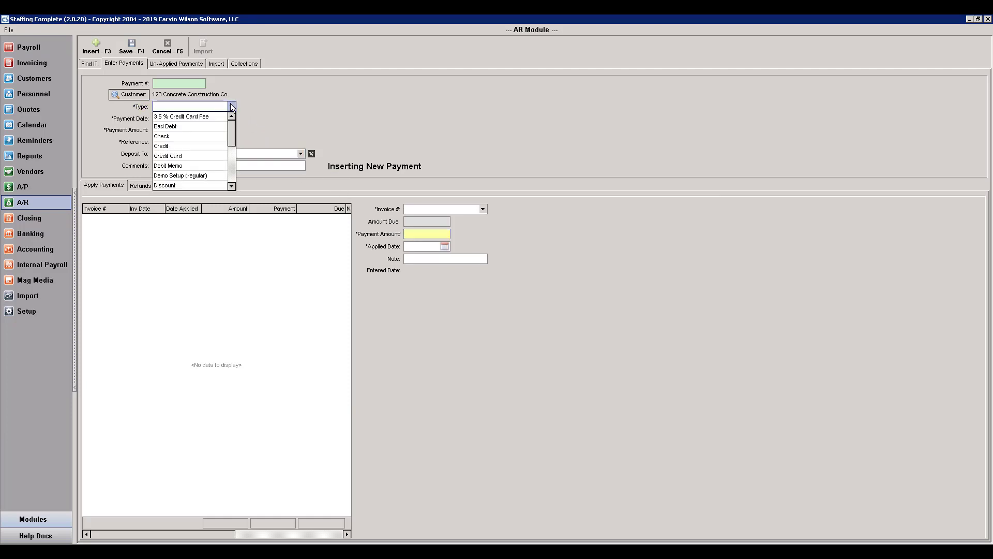
{"action": "left_click", "coordinate": [206, 136]}
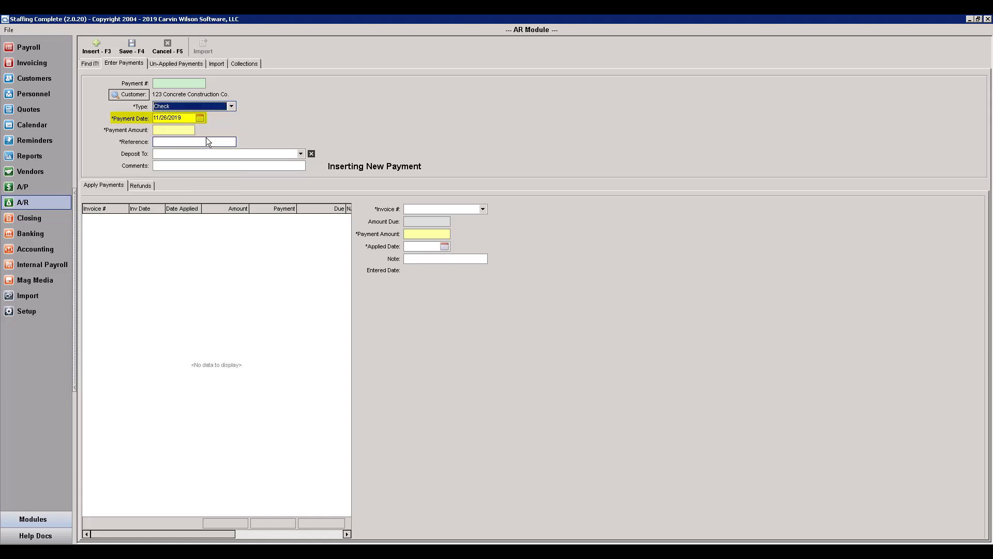
{"action": "left_click", "coordinate": [200, 117]}
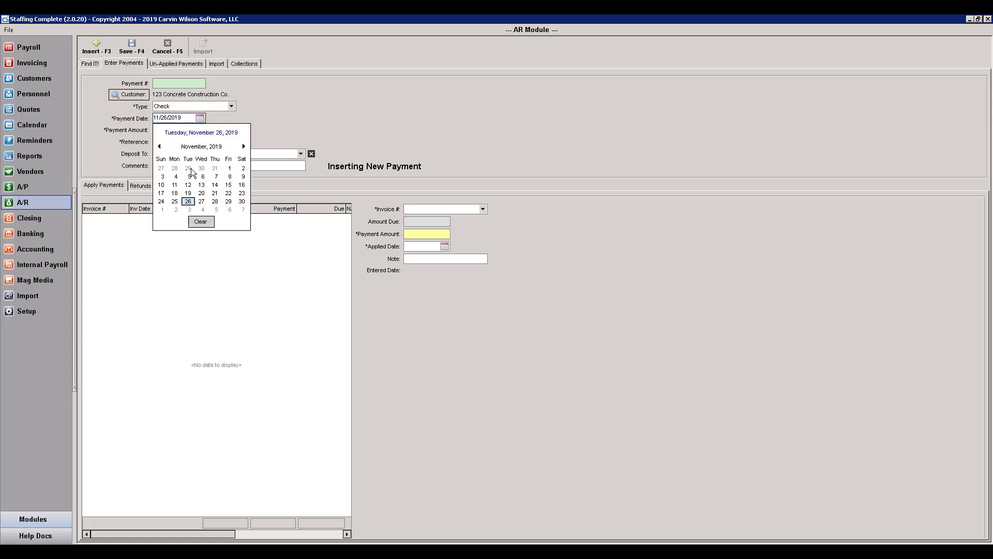
{"action": "left_click", "coordinate": [188, 202]}
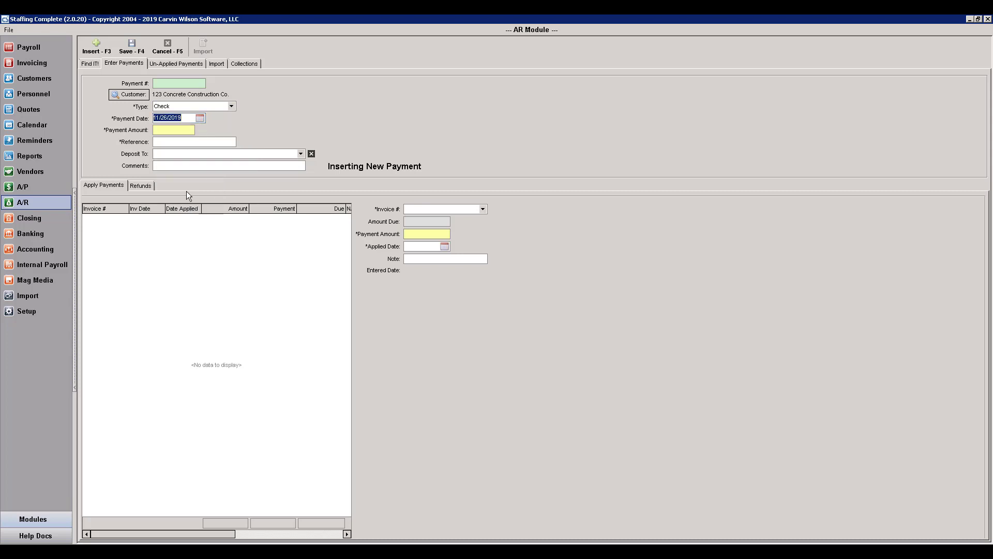
Enter a payment amount of $500.00 with "test" as both reference and comment, and save the payment
{"action": "left_click", "coordinate": [180, 129]}
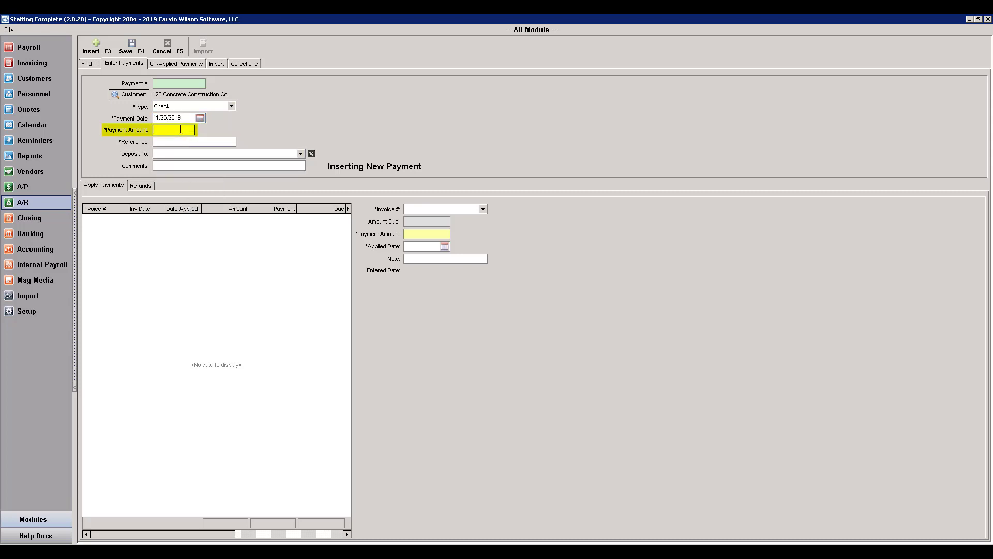
{"action": "type", "text": "500"}
{"action": "left_click", "coordinate": [183, 142]}
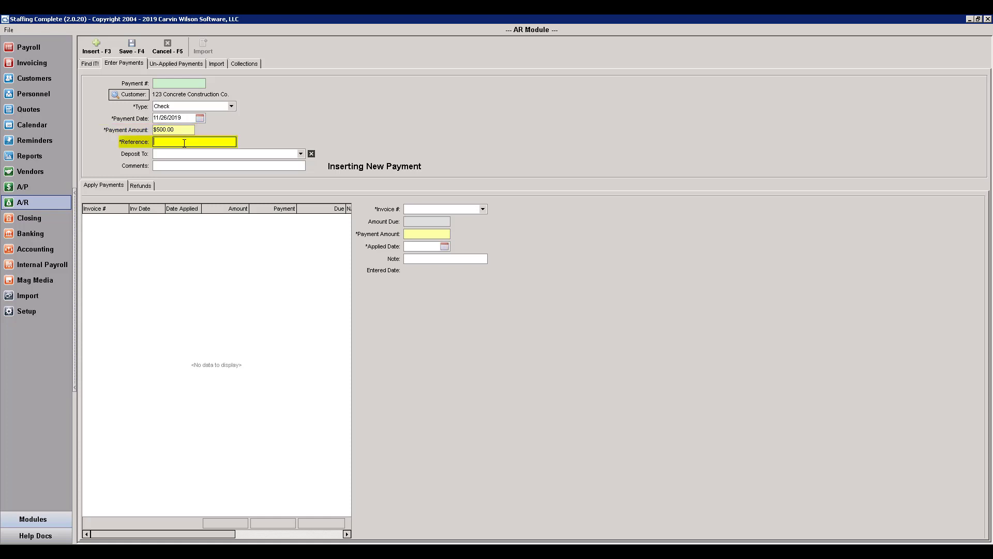
{"action": "type", "text": "test"}
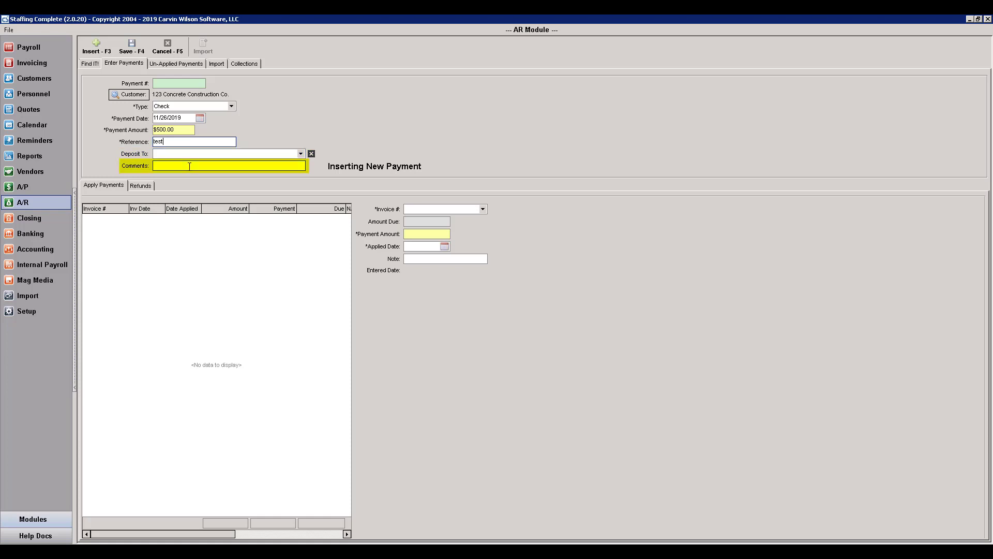
{"action": "left_click", "coordinate": [189, 166]}
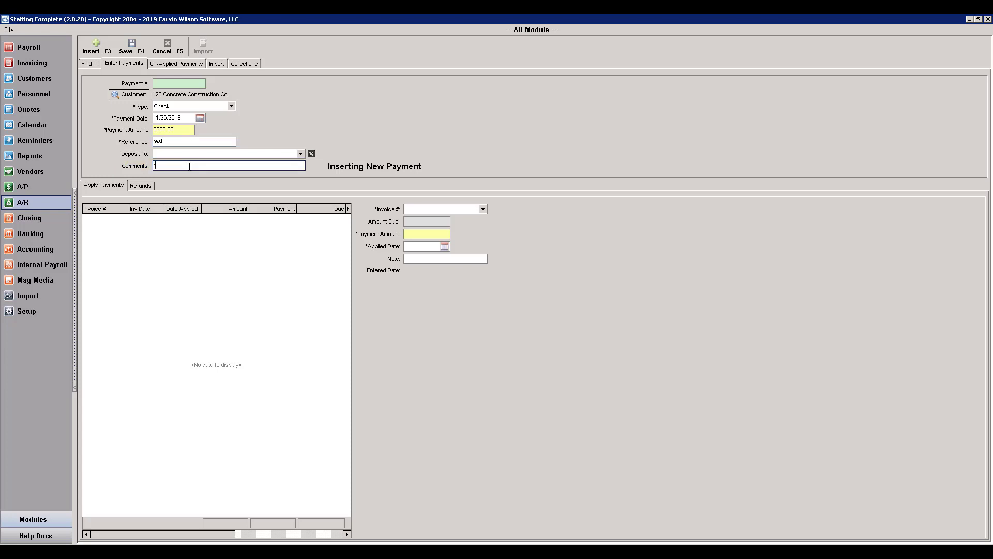
{"action": "key", "text": "Tab"}
{"action": "left_click", "coordinate": [137, 49]}
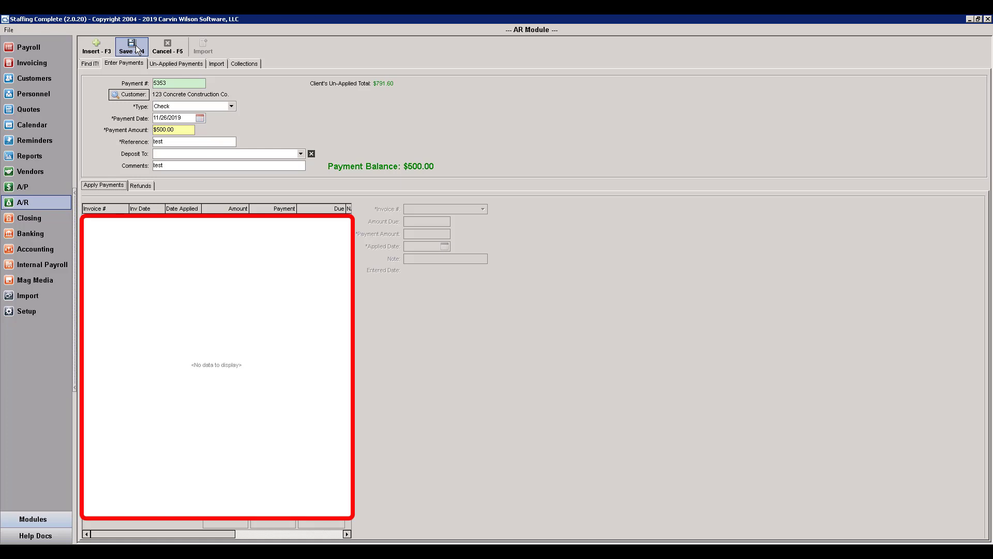
Bring up the open invoices to add to the payment and sort them by invoice number, age, amount and finally date, newest first
{"action": "right_click", "coordinate": [125, 232]}
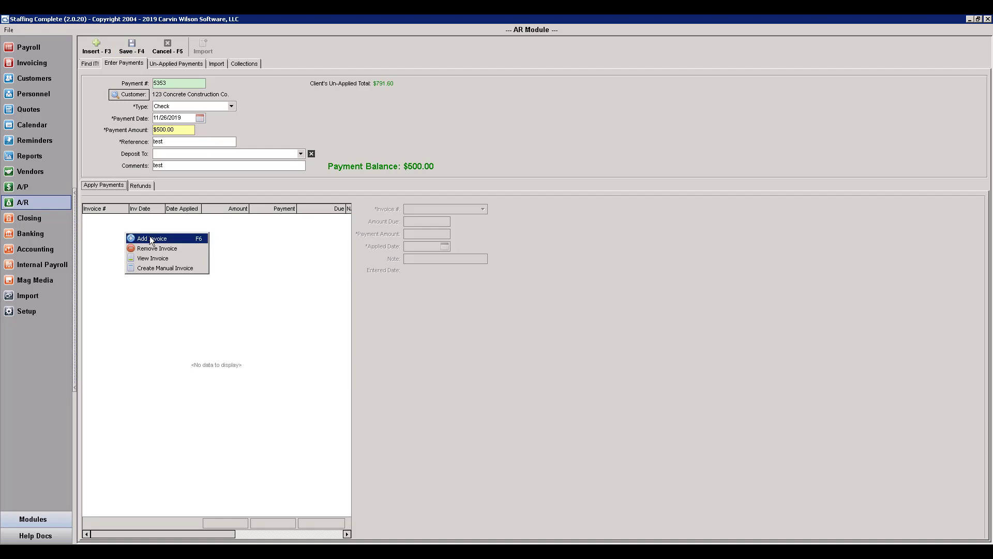
{"action": "left_click", "coordinate": [150, 238]}
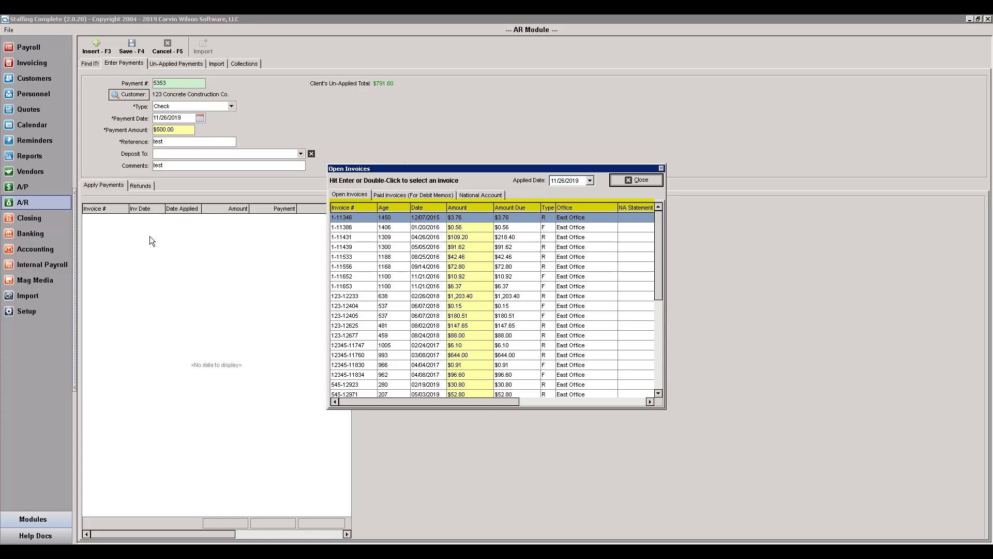
{"action": "left_click", "coordinate": [362, 208]}
{"action": "left_click", "coordinate": [361, 209]}
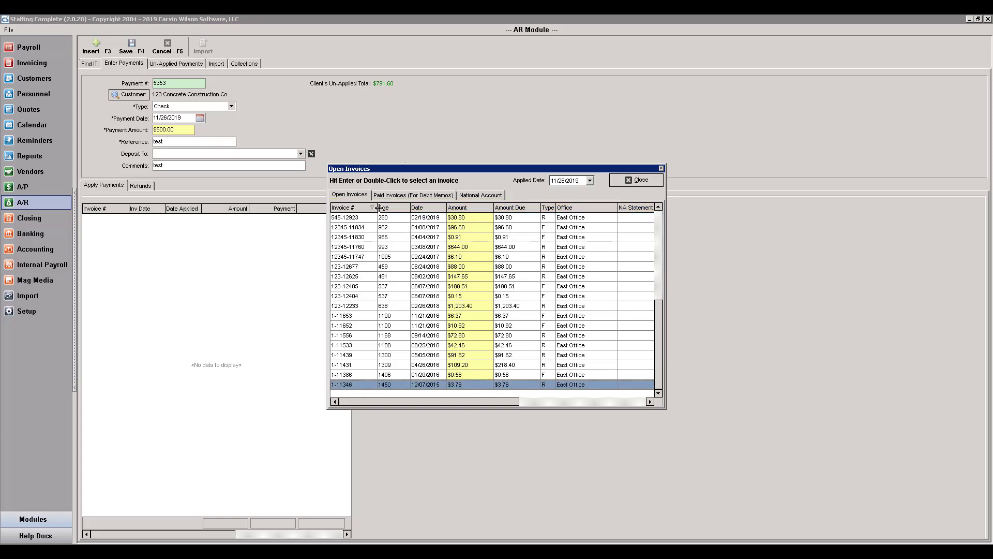
{"action": "left_click", "coordinate": [389, 209]}
{"action": "left_click", "coordinate": [390, 209]}
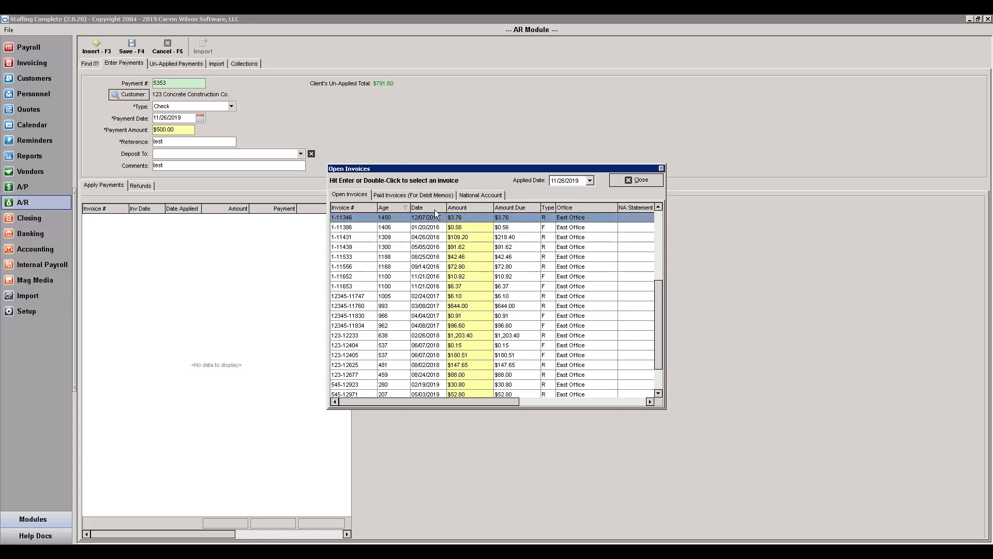
{"action": "left_click", "coordinate": [469, 209]}
{"action": "left_click", "coordinate": [469, 209]}
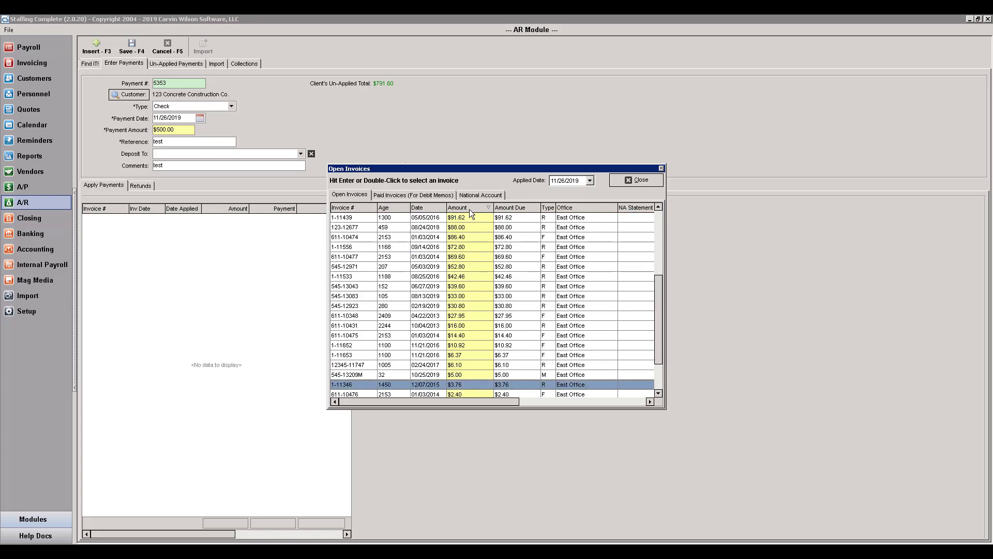
{"action": "left_click", "coordinate": [431, 209]}
{"action": "left_click", "coordinate": [431, 208]}
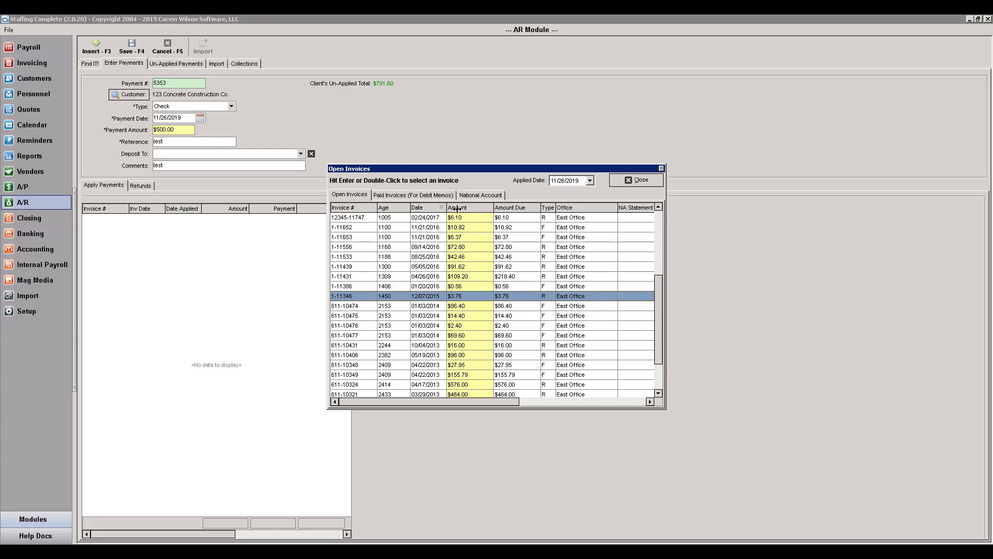
Apply the payment to the $5.00, $39.60, $30.80 and $52.80 open invoices, close the invoice list and save
{"action": "left_click_drag", "start_coordinate": [657, 324], "coordinate": [659, 253]}
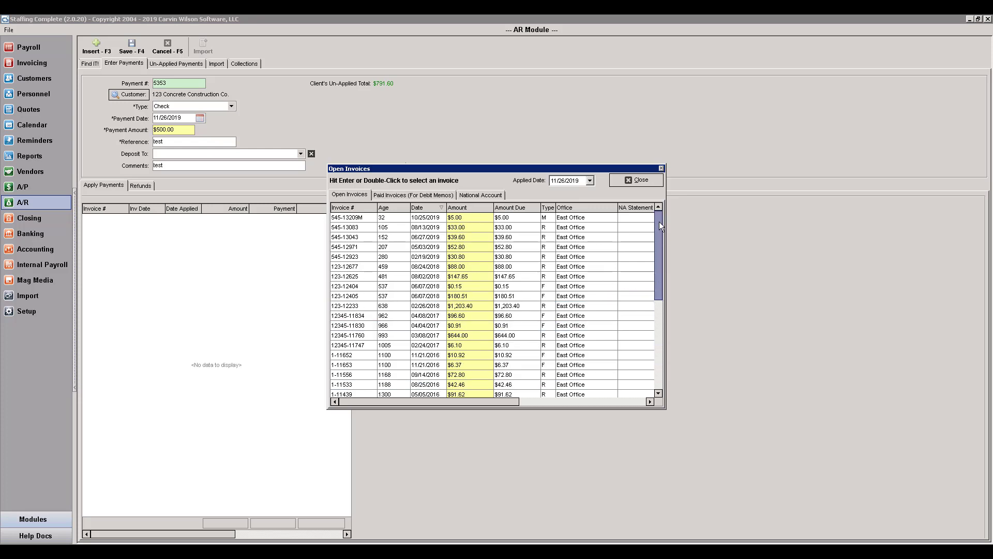
{"action": "left_click", "coordinate": [427, 218]}
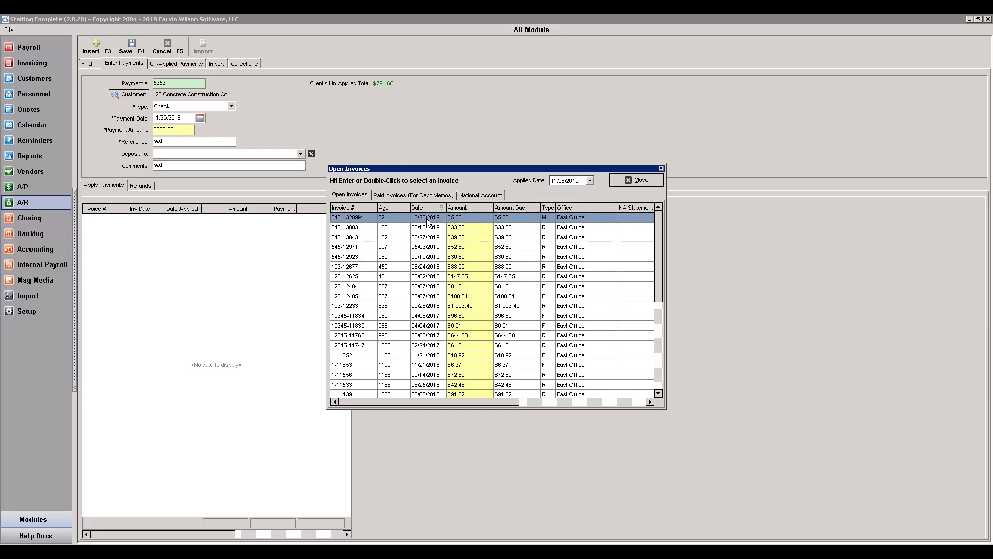
{"action": "double_click", "coordinate": [427, 218]}
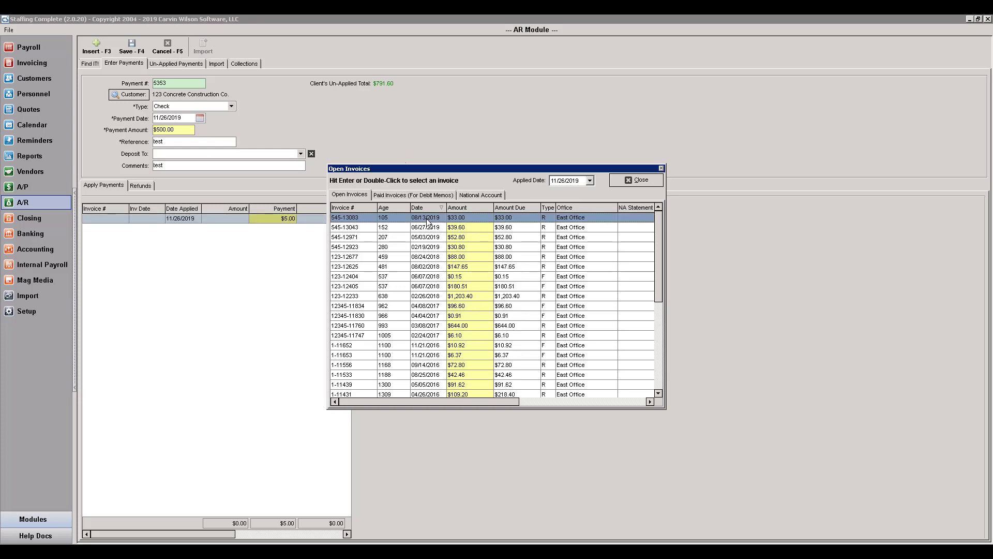
{"action": "double_click", "coordinate": [433, 227]}
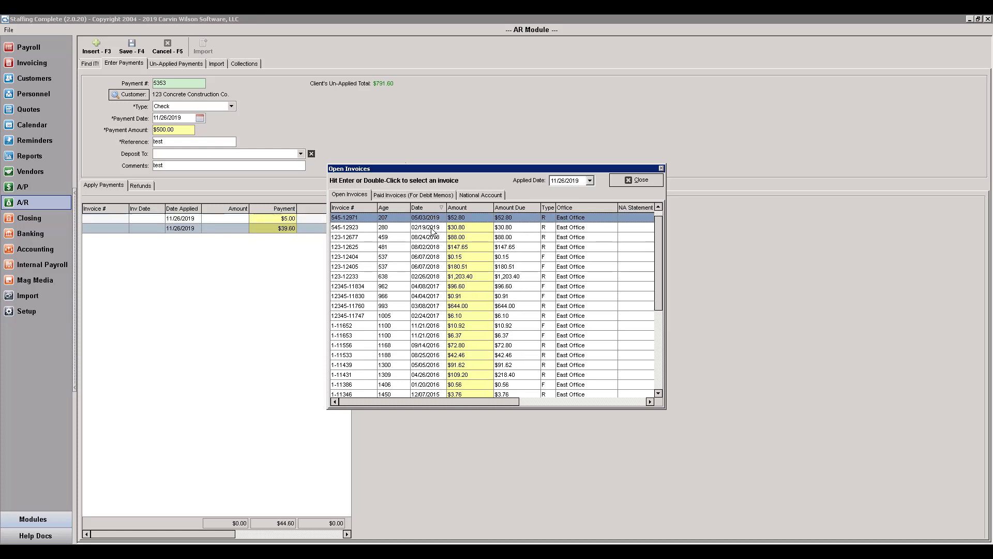
{"action": "double_click", "coordinate": [432, 227]}
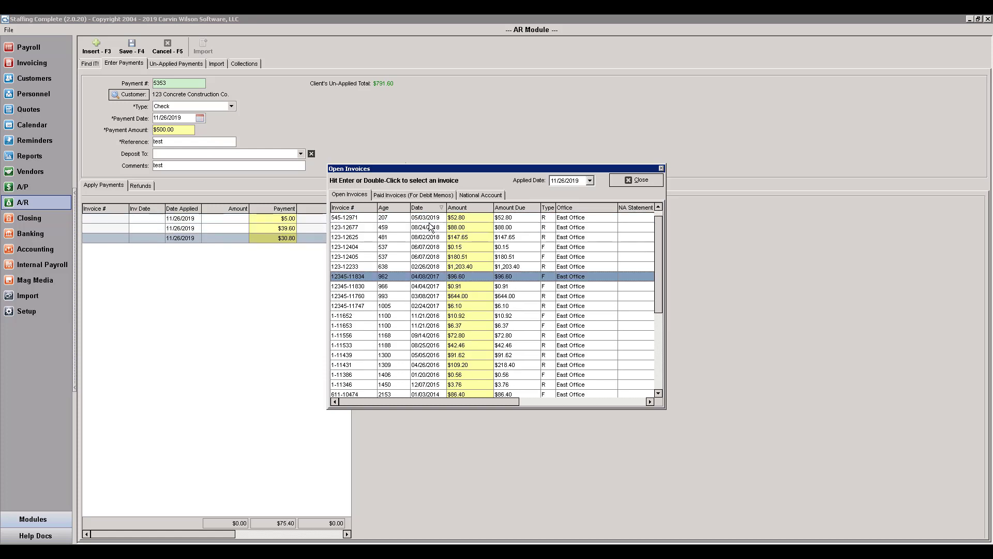
{"action": "double_click", "coordinate": [429, 217]}
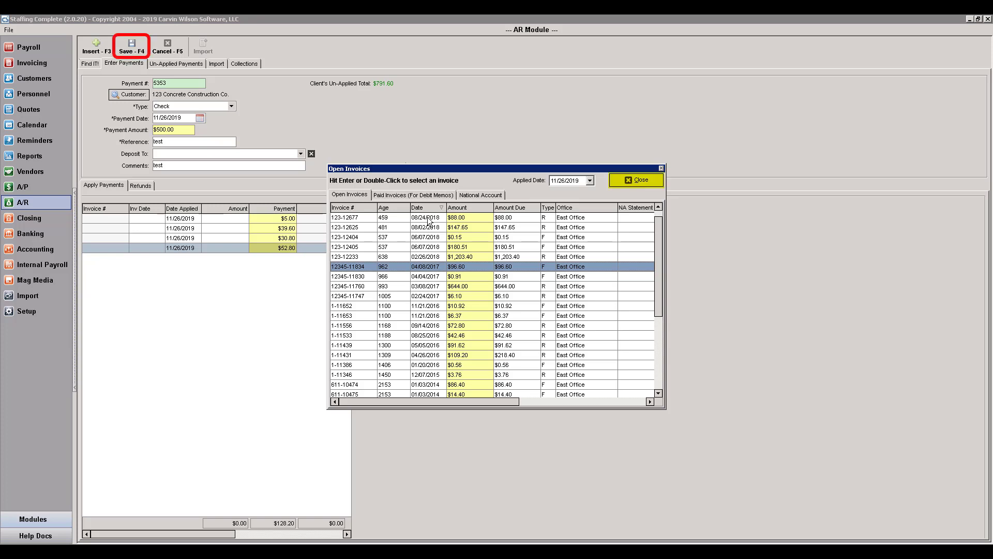
{"action": "left_click", "coordinate": [637, 179]}
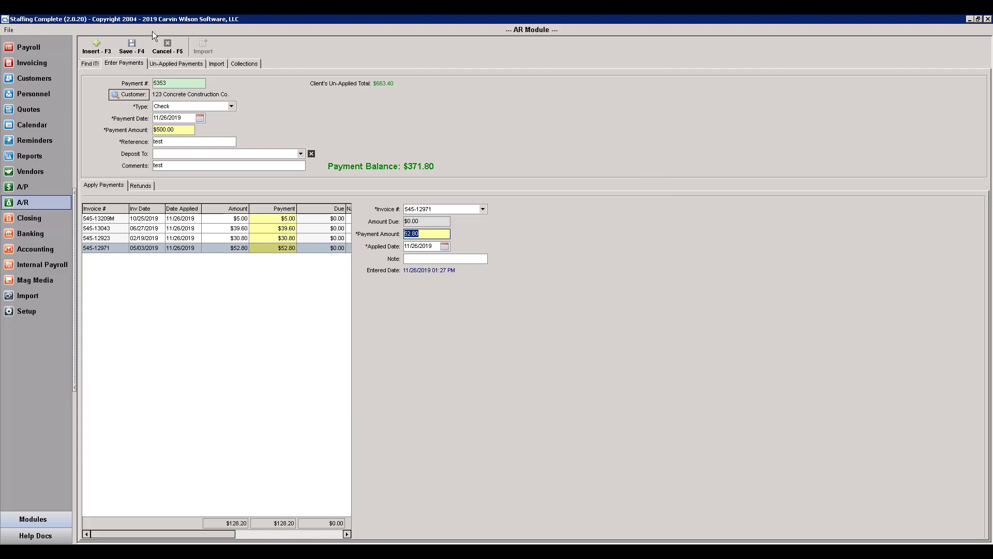
{"action": "left_click", "coordinate": [125, 48]}
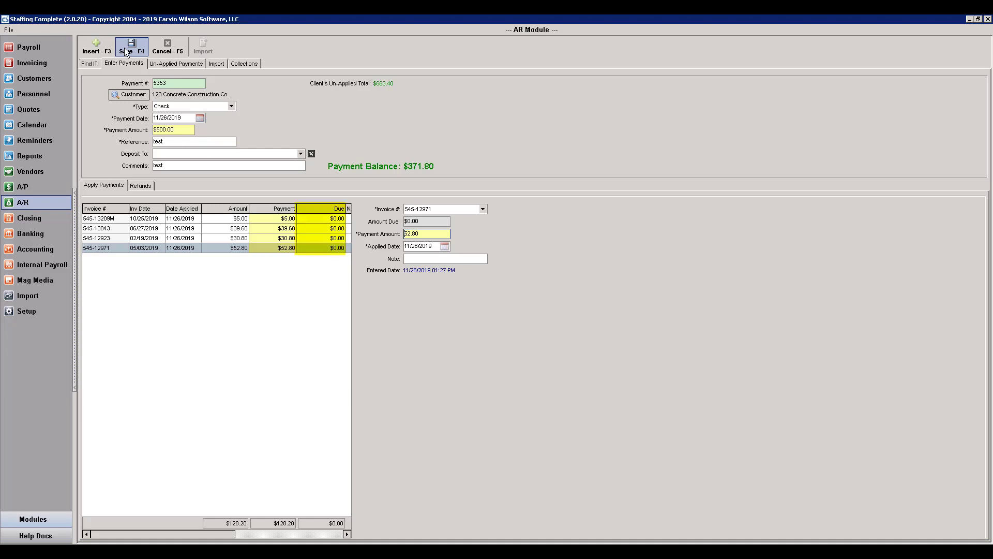
{"action": "left_click", "coordinate": [126, 51]}
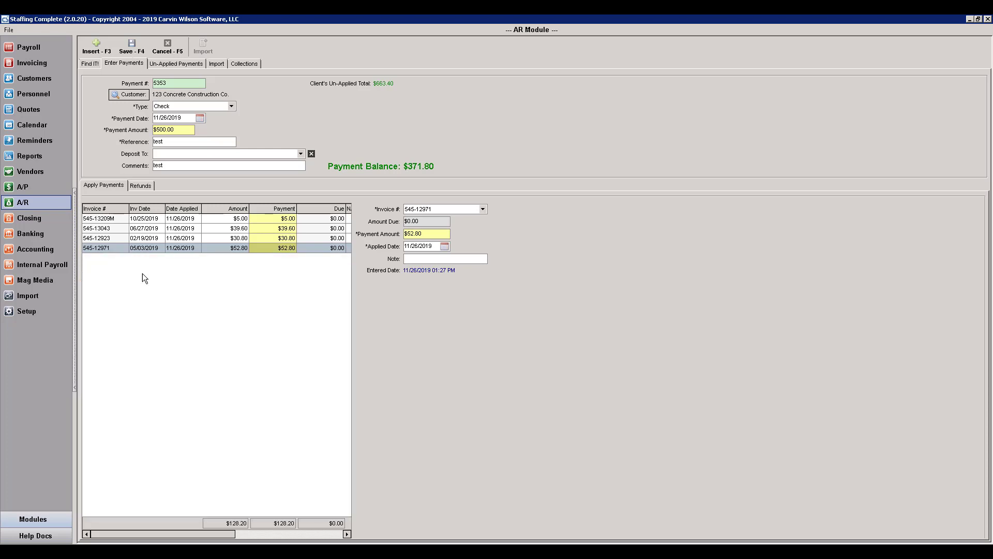
Create a manual invoice for 123 Concrete Construction Co. with an amount of $500.00
{"action": "right_click", "coordinate": [153, 324]}
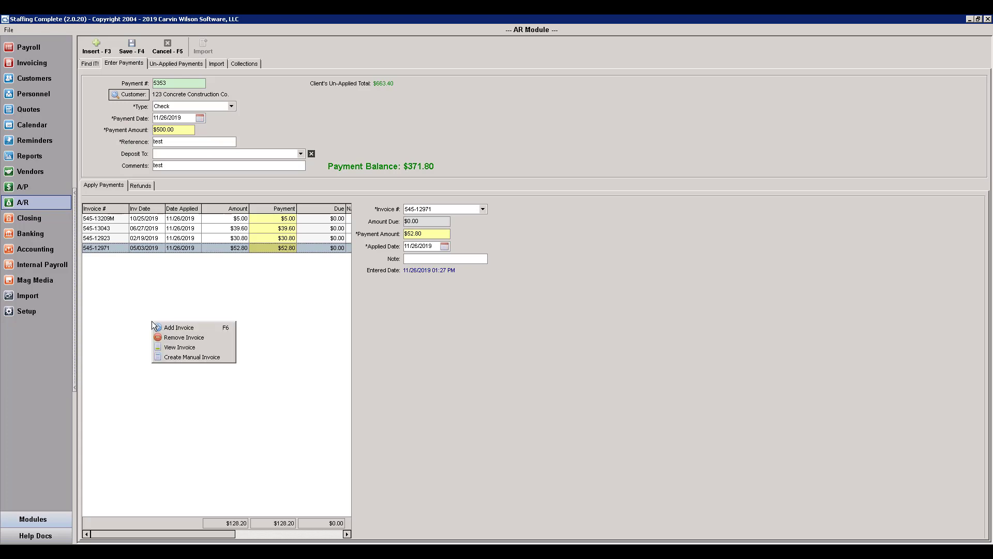
{"action": "left_click", "coordinate": [212, 362]}
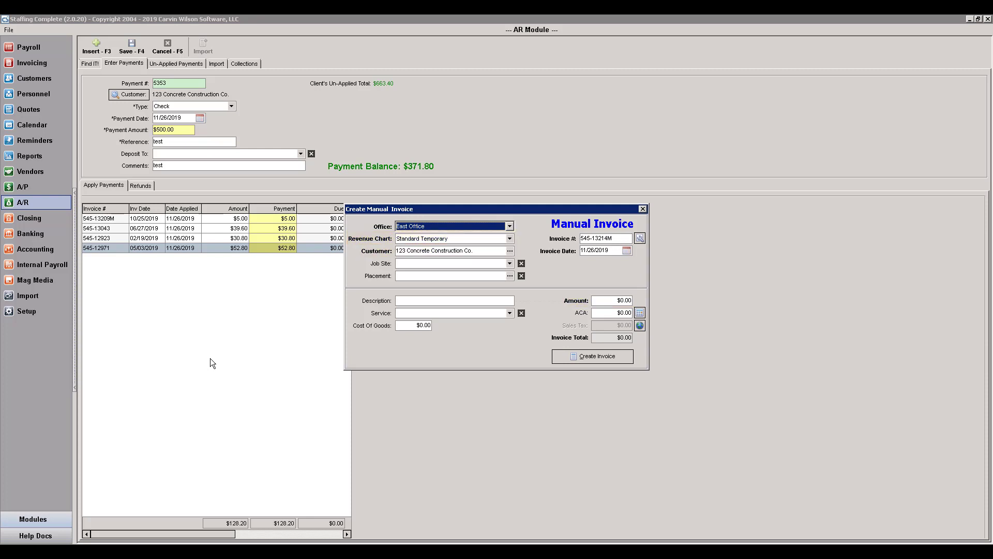
{"action": "left_click", "coordinate": [623, 300]}
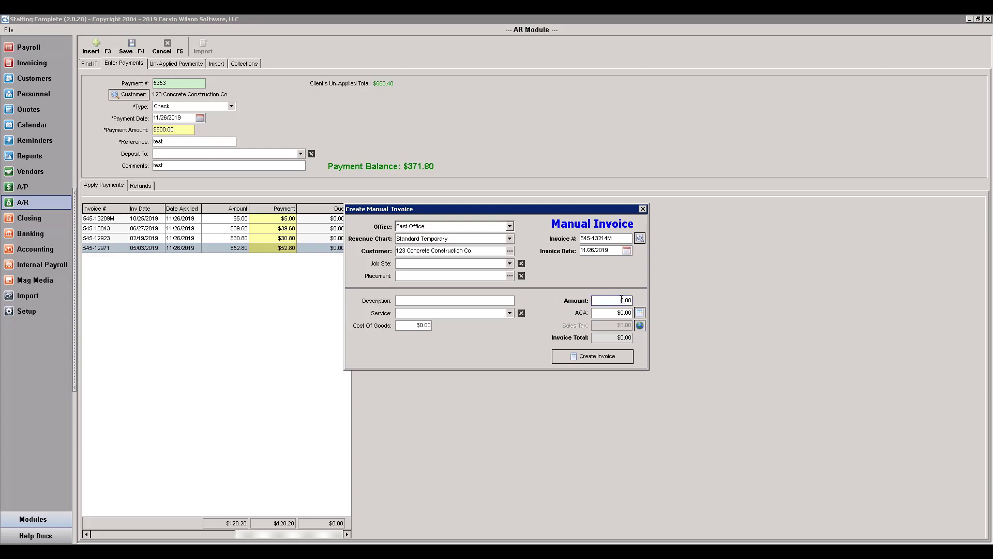
{"action": "left_click_drag", "start_coordinate": [622, 300], "coordinate": [635, 300]}
{"action": "type", "text": "500"}
{"action": "key", "text": "Tab"}
{"action": "key", "text": "Tab"}
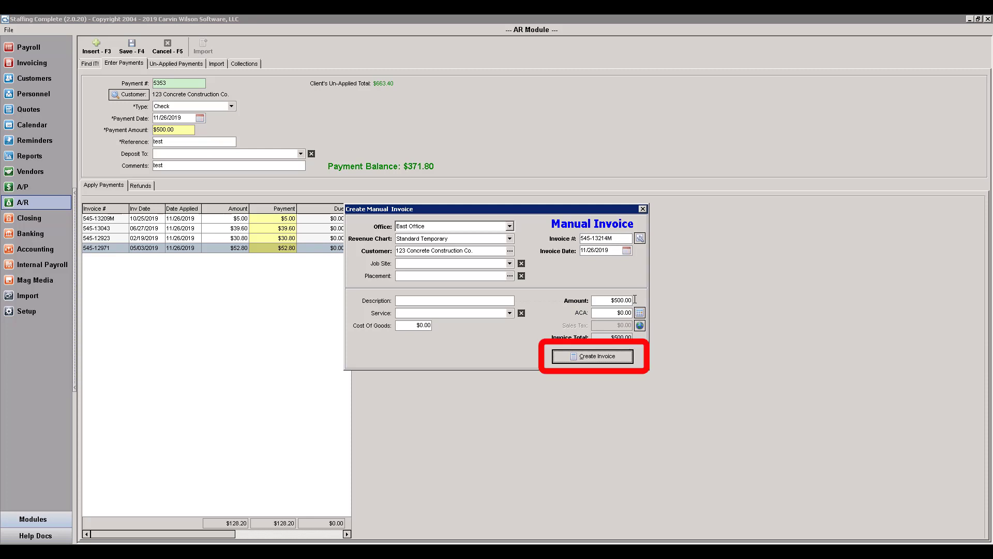
{"action": "left_click", "coordinate": [621, 358]}
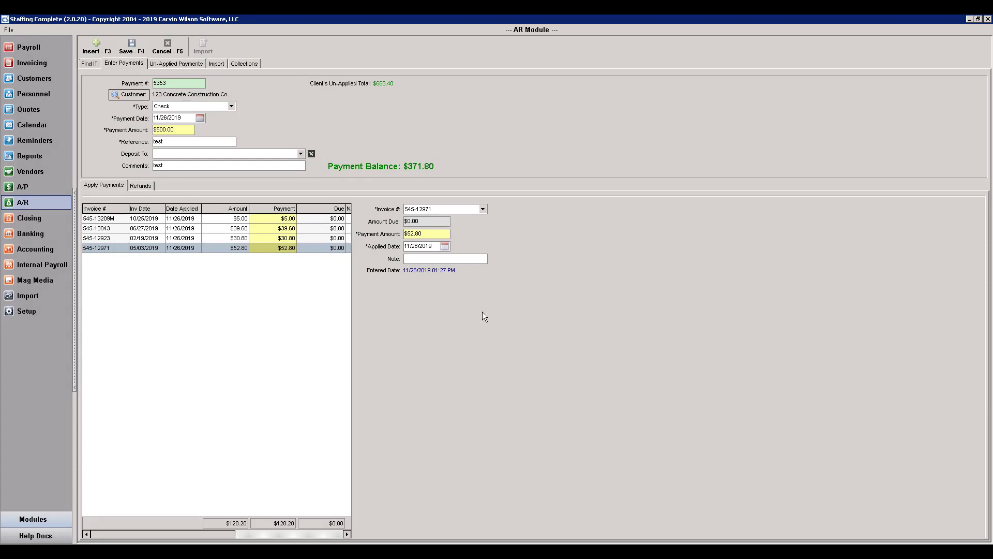
Remove the $5.00 invoice dated 10/25/2019 from the applied payments and confirm the deletion
{"action": "right_click", "coordinate": [274, 218]}
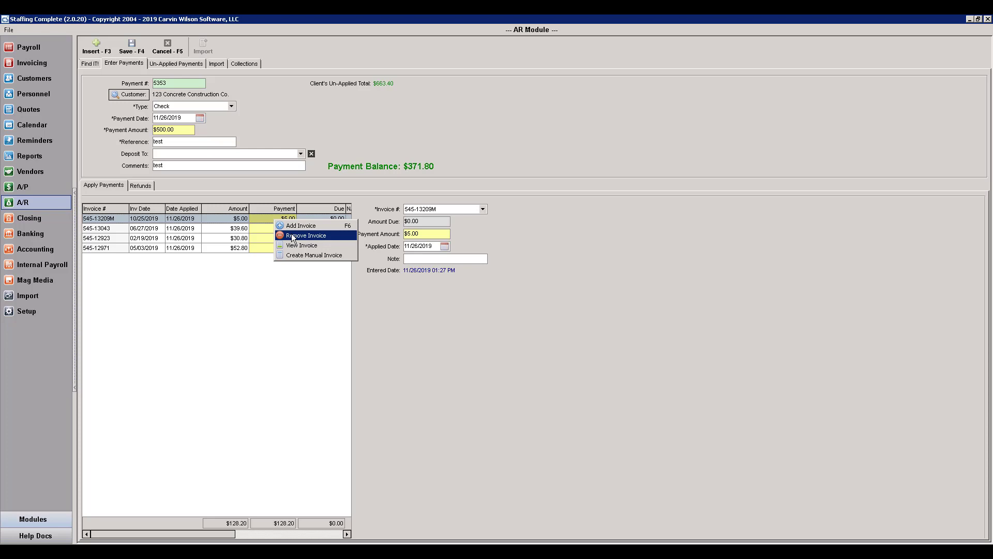
{"action": "left_click", "coordinate": [293, 237]}
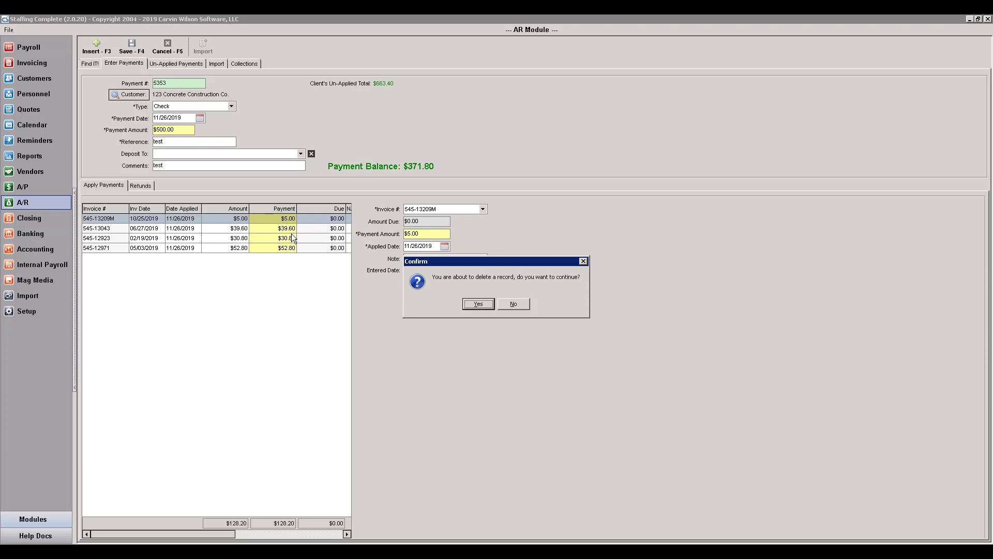
{"action": "left_click", "coordinate": [477, 304]}
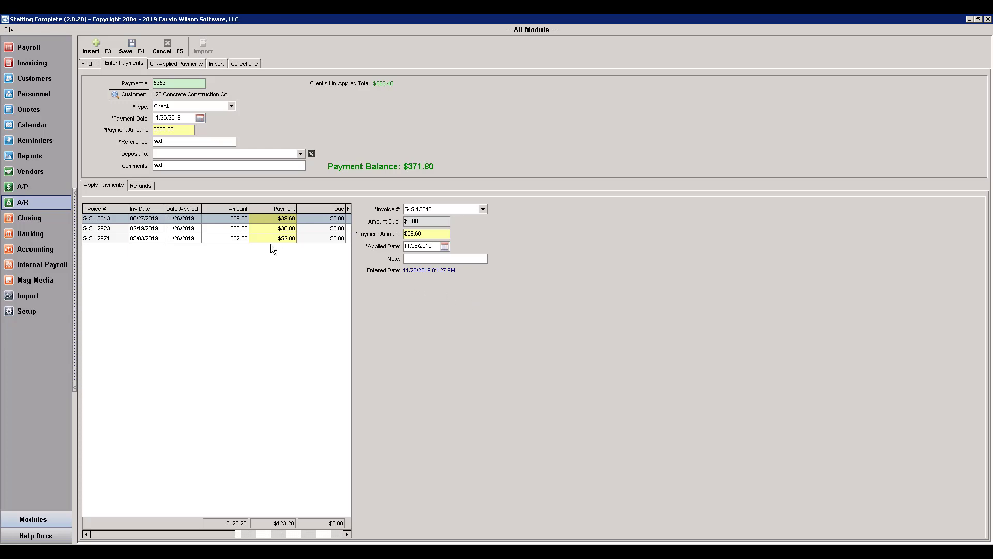
View the print preview of the applied $30.80 invoice dated 02/19/2019
{"action": "right_click", "coordinate": [222, 228]}
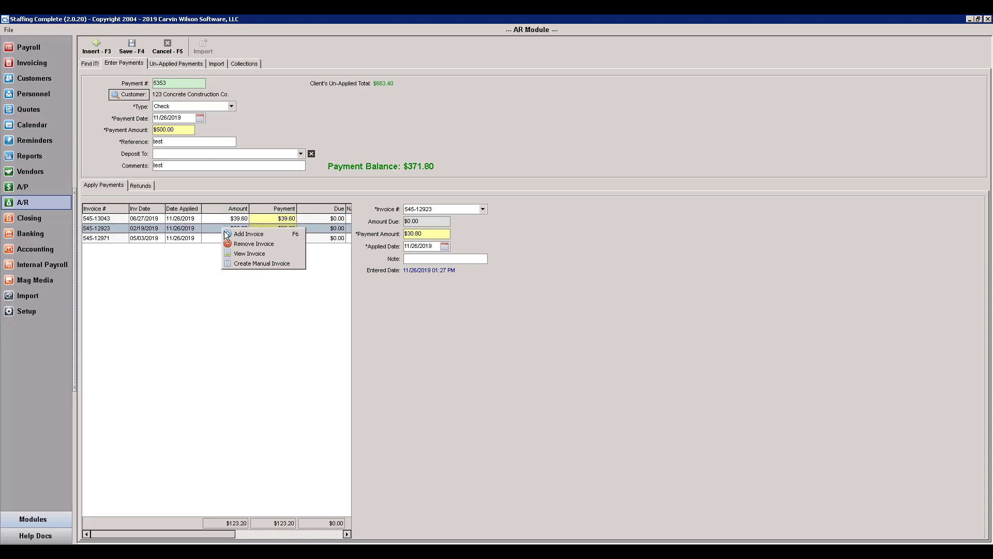
{"action": "left_click", "coordinate": [239, 254]}
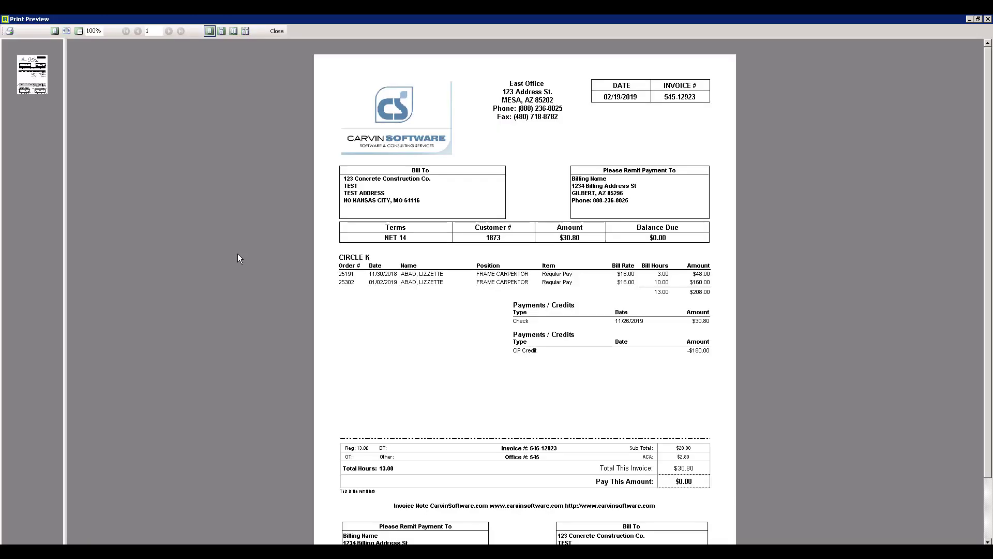